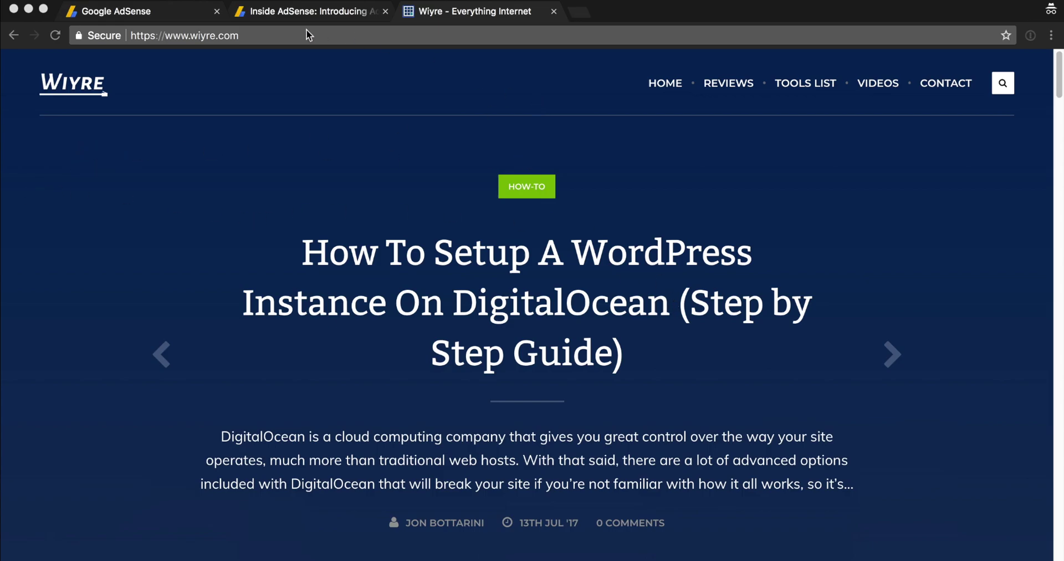
- Go to the site's /wp-admin area and open the Installed Plugins list of 24 plugins
click(325, 33)
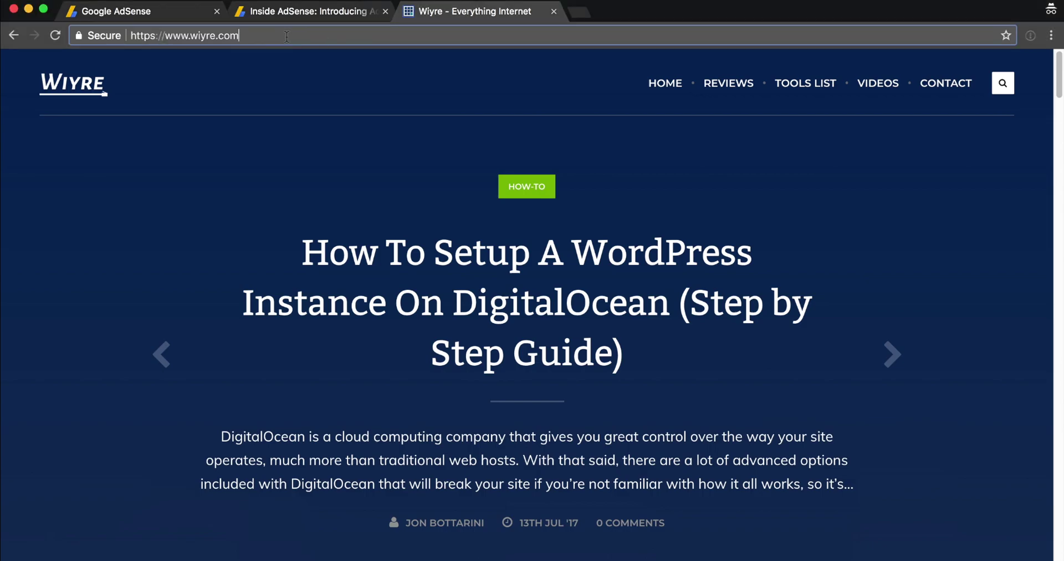
text(/wp-admin)
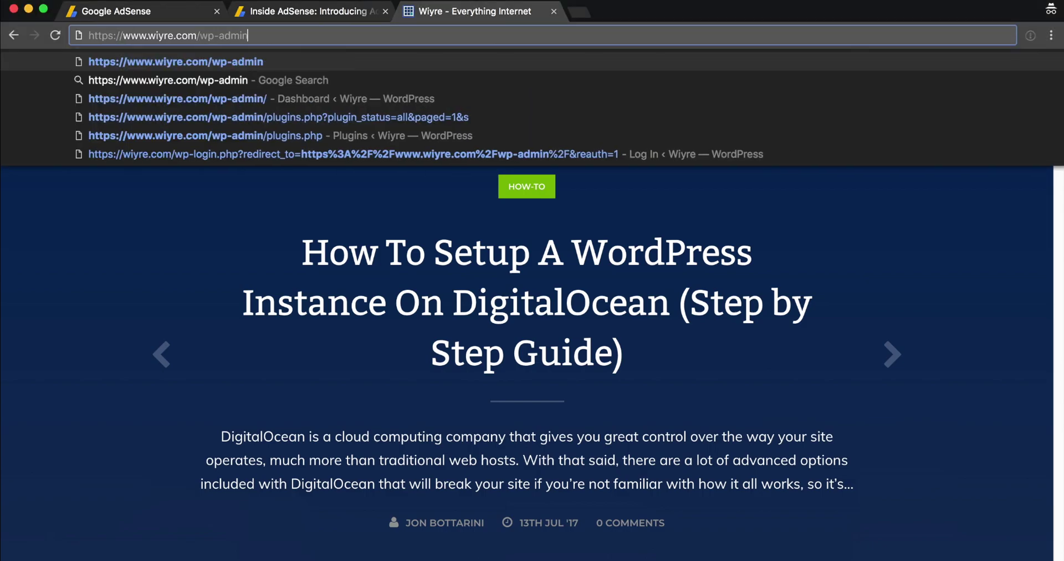
key(Return)
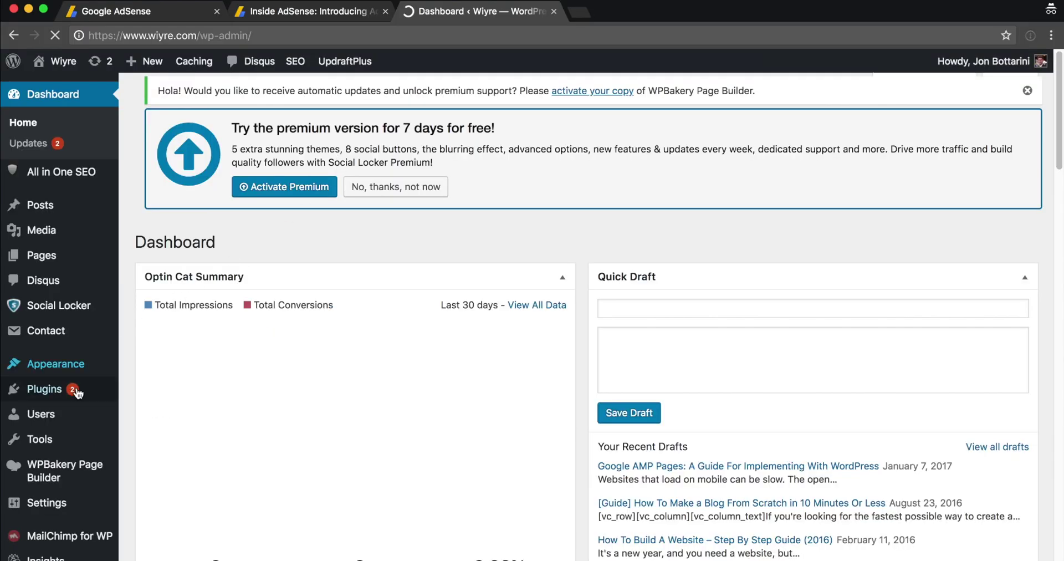
click(39, 392)
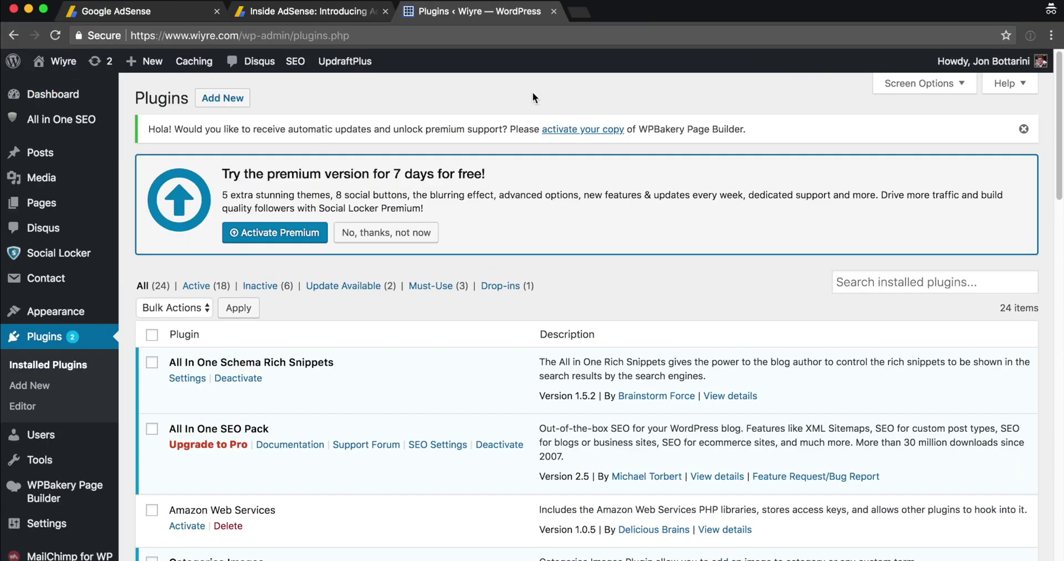
click(866, 288)
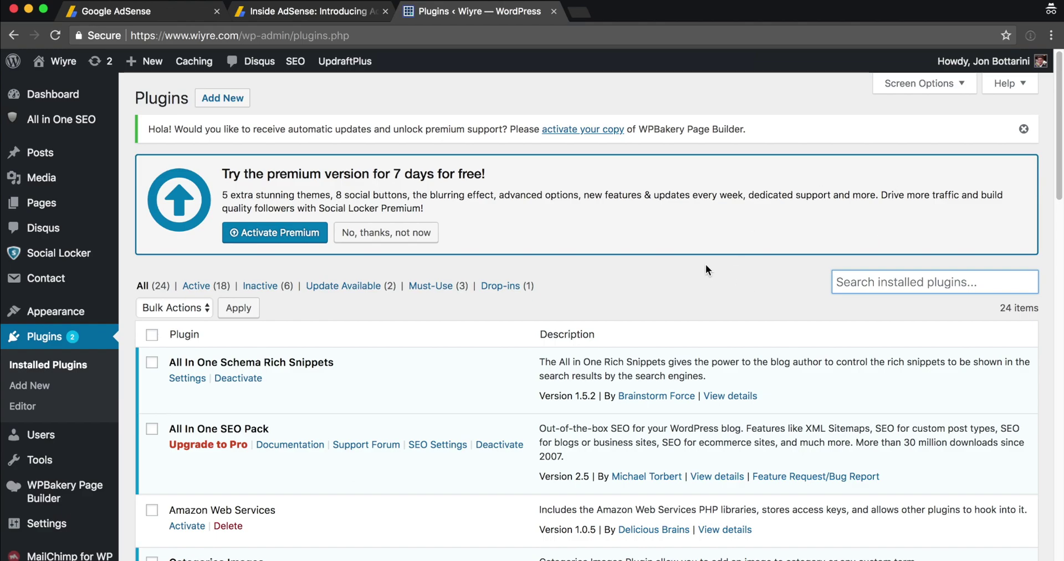
- Search for 'ad inserter', then install and activate the Ad Inserter plugin
click(220, 102)
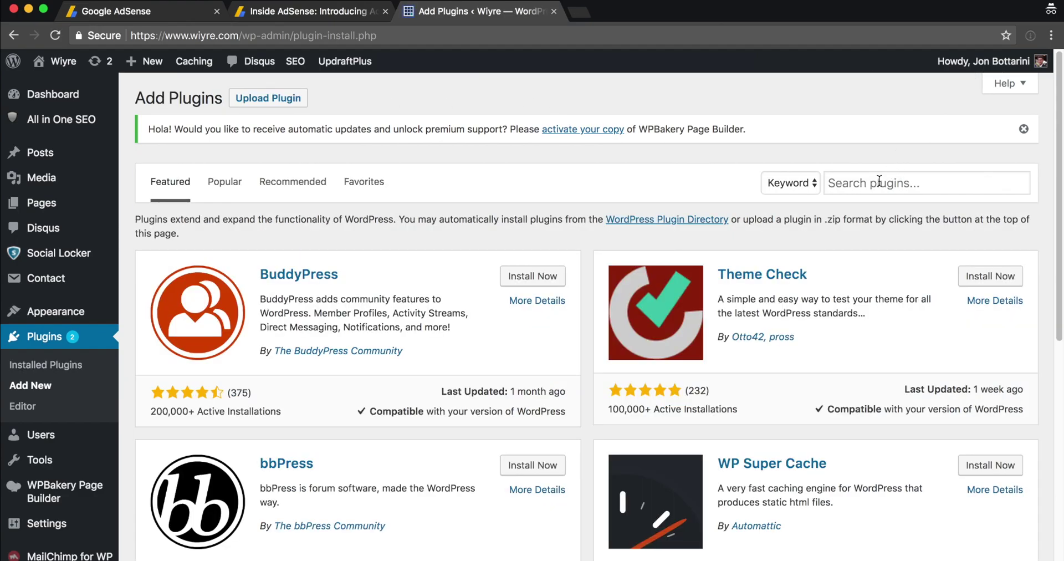
click(878, 181)
text(ad inse)
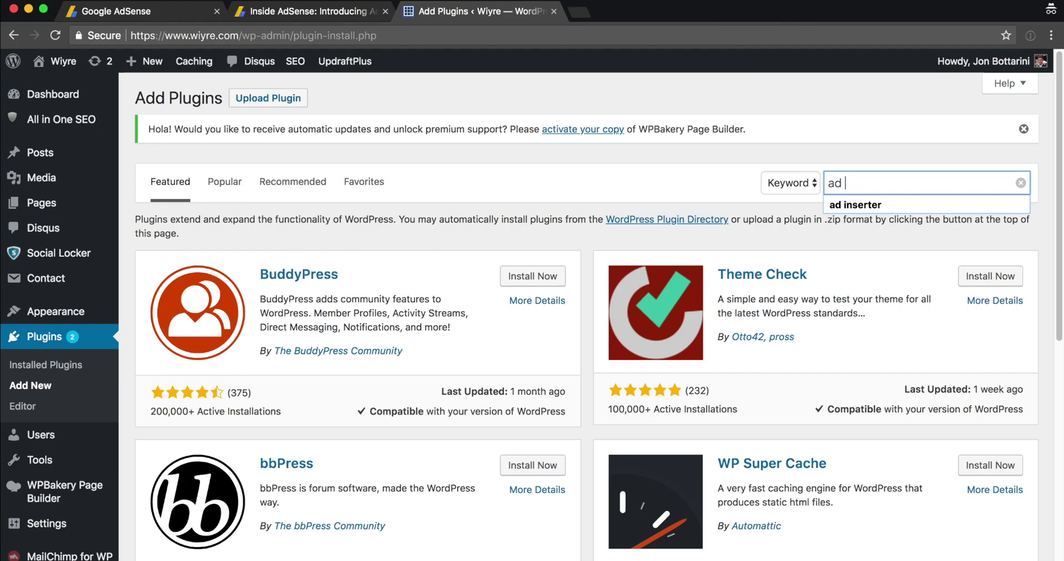
text(rter)
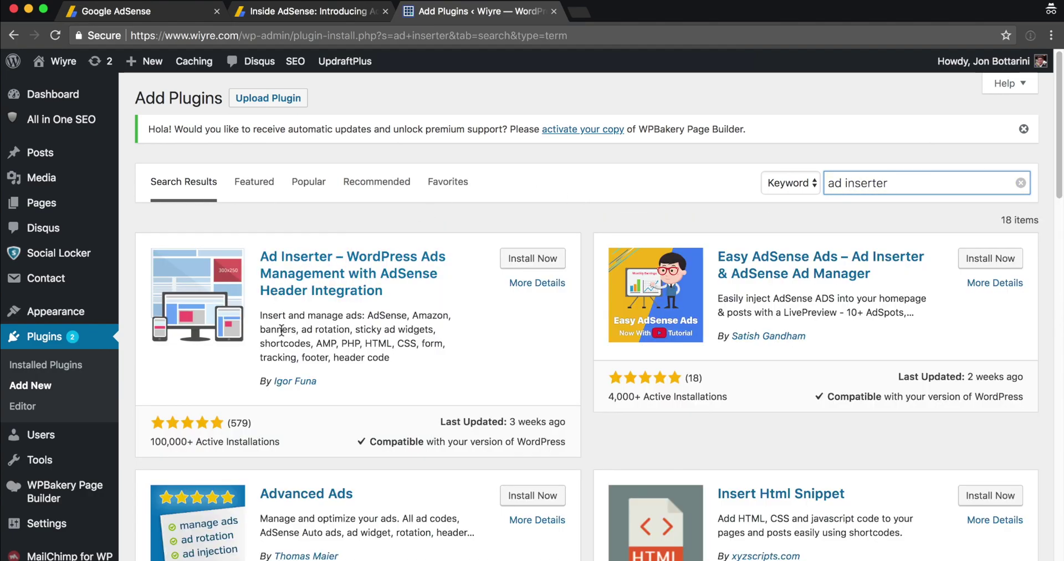
click(532, 259)
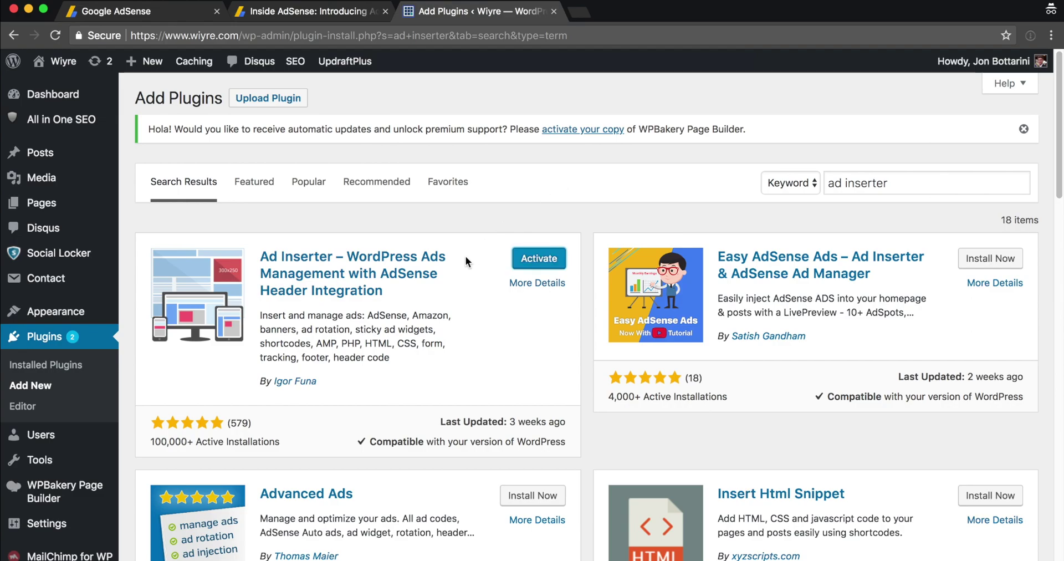
click(540, 258)
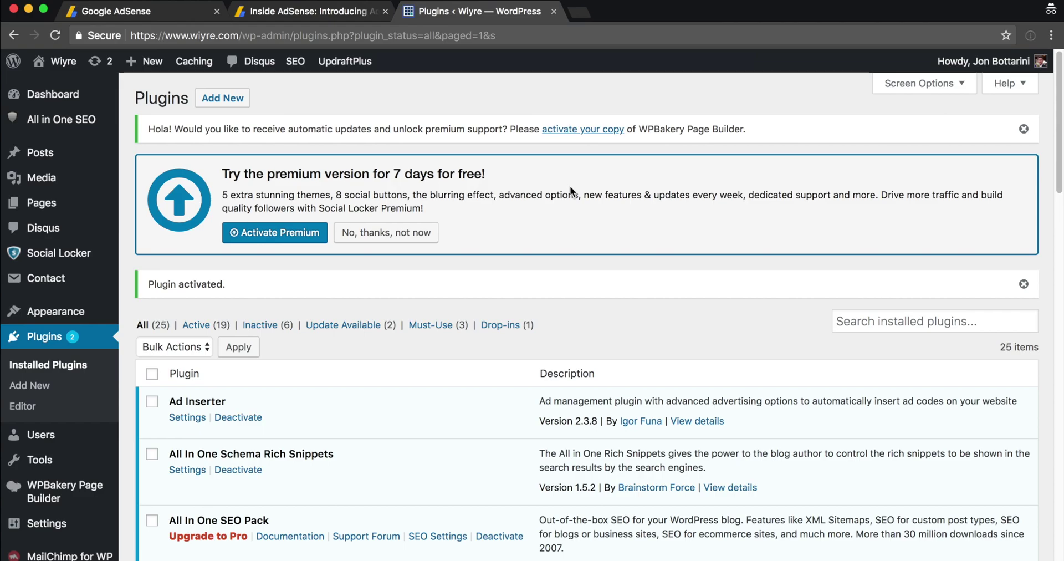
- Open Ad Inserter's settings under Settings, then view the Inside AdSense Auto ads post
scroll(89, 354, down, 3)
mouse_move(50, 405)
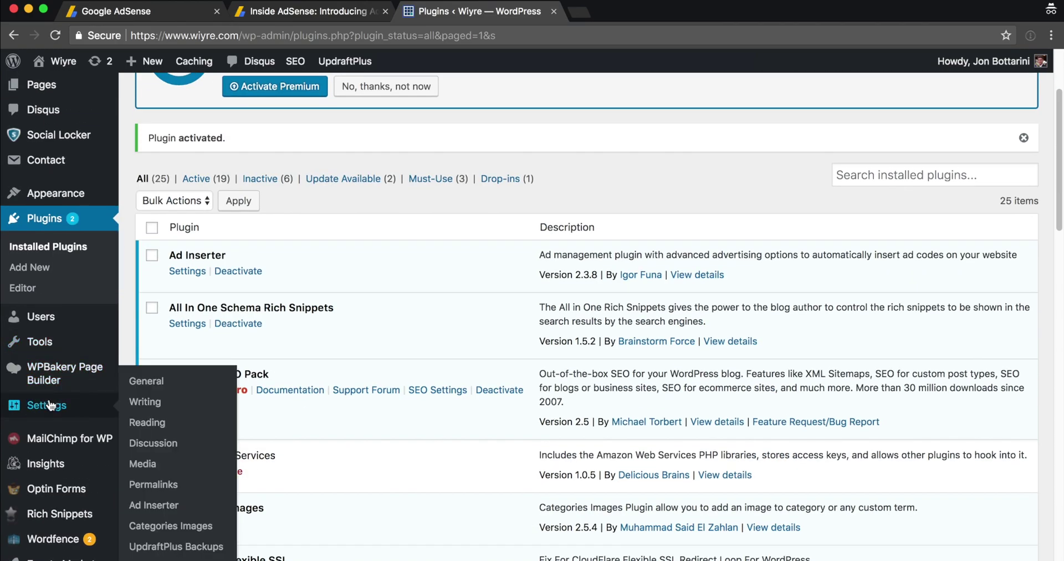
click(158, 506)
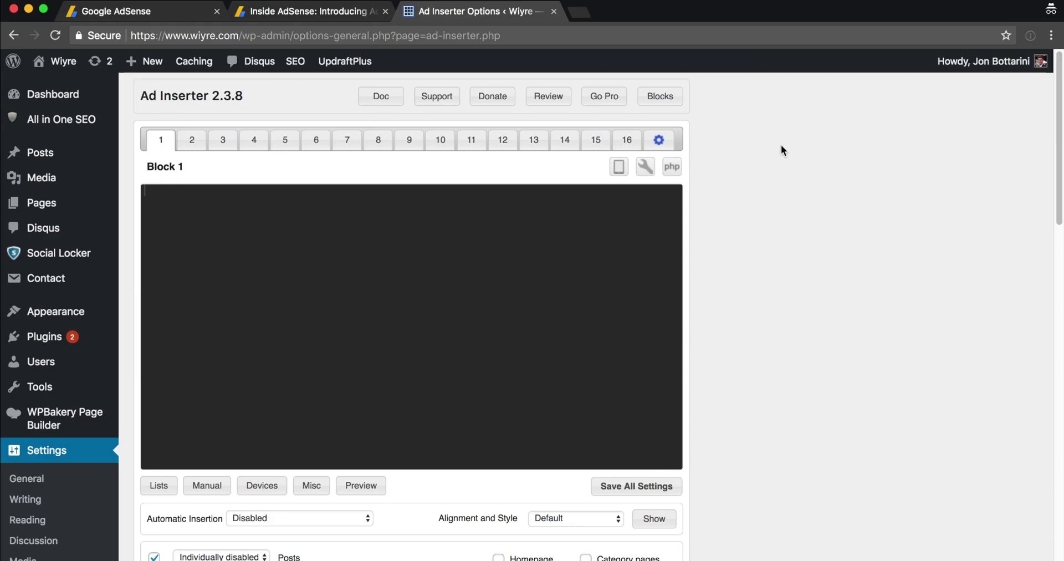
click(288, 20)
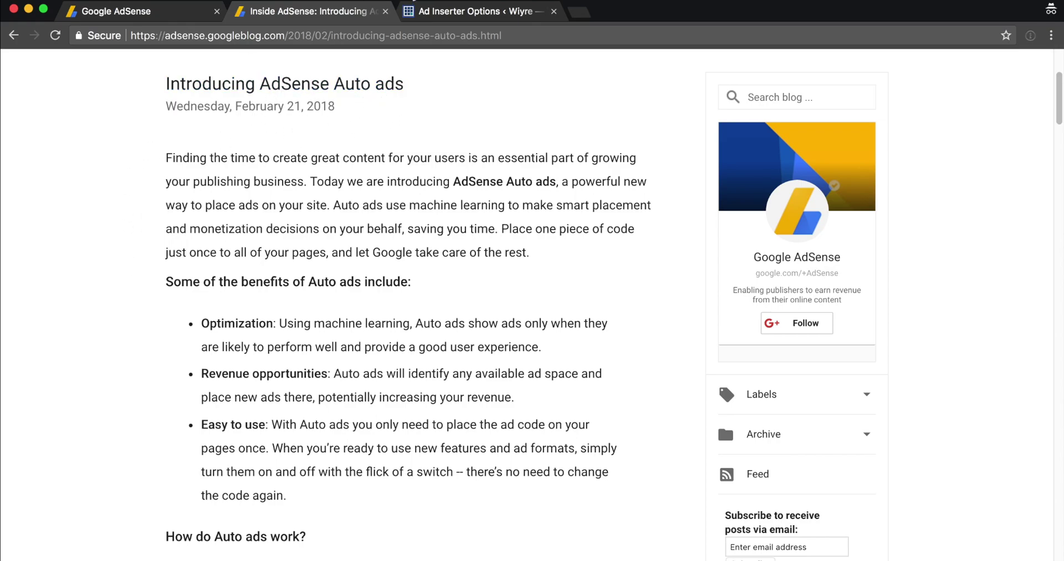
- Glance at the Ad Inserter settings and the Auto ads post, then move to the Google AdSense Home dashboard
click(471, 11)
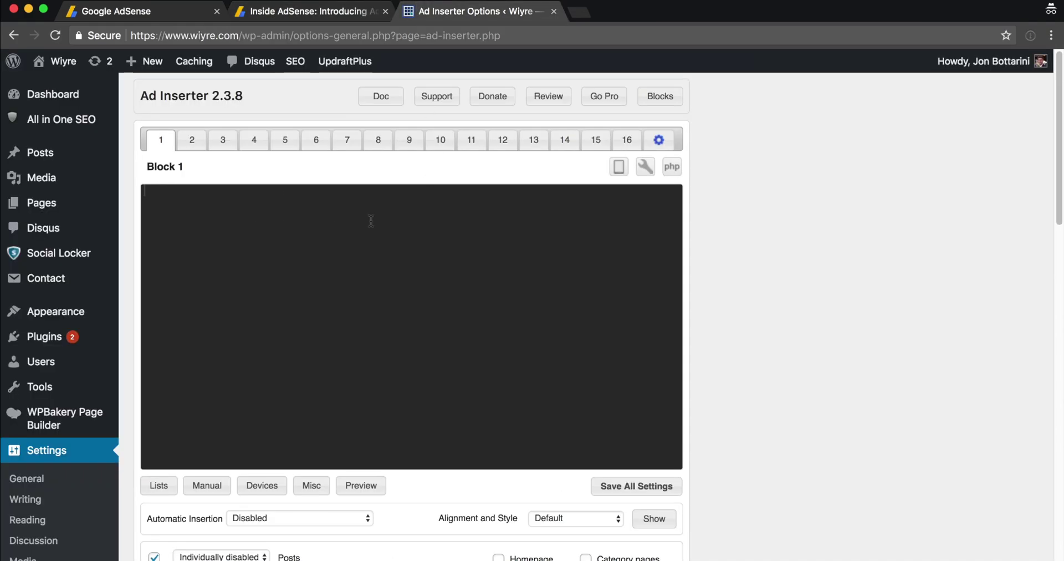
click(321, 11)
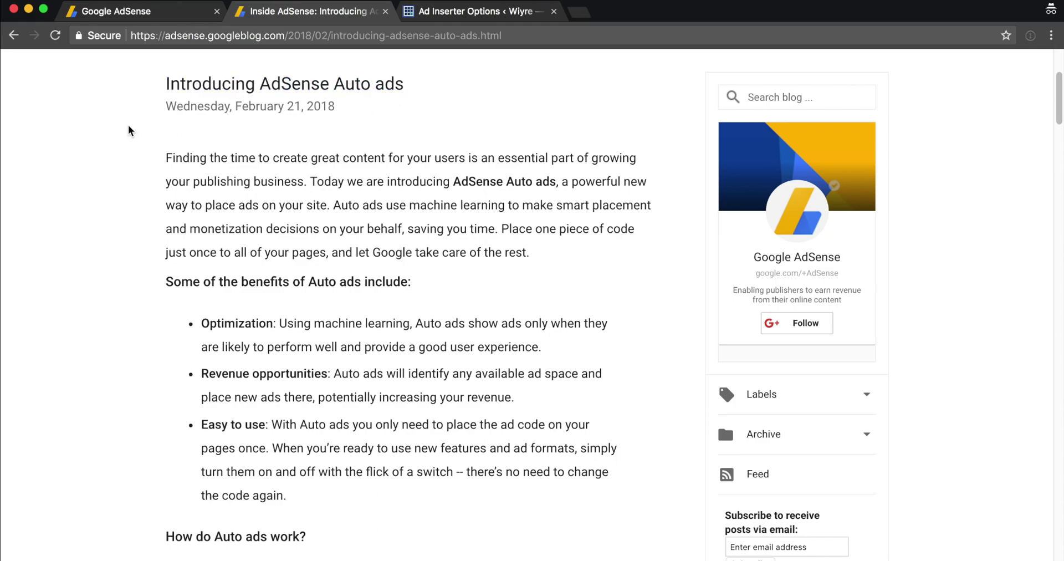
click(118, 17)
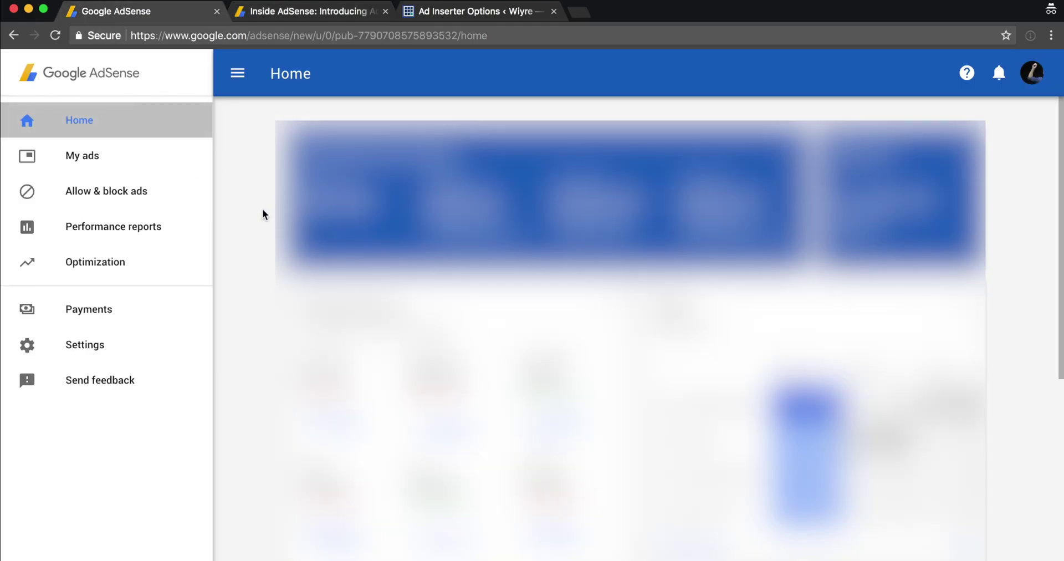
- Review the Auto ads global settings with all six ad formats enabled and save them
click(83, 165)
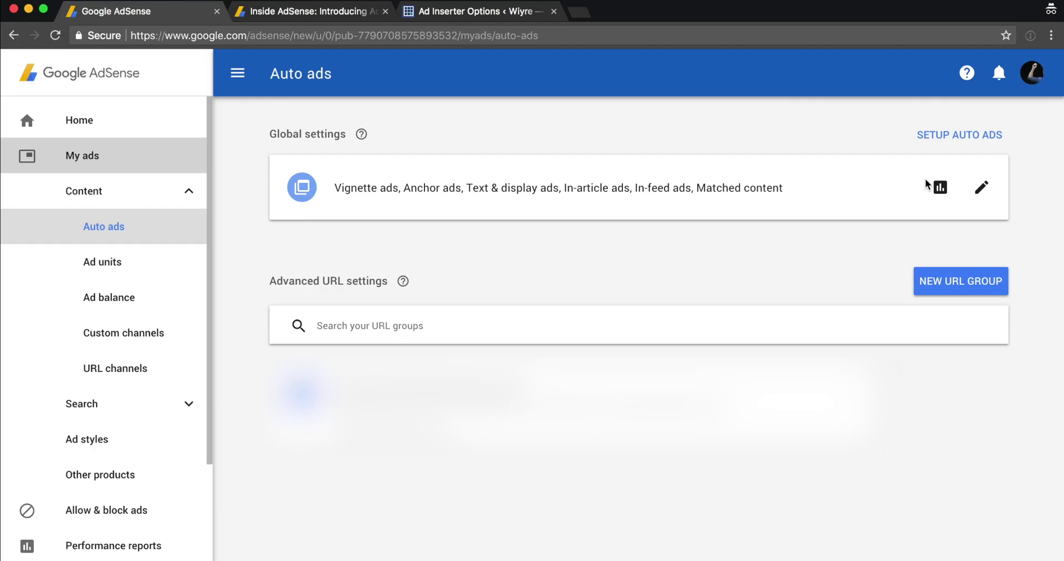
click(980, 190)
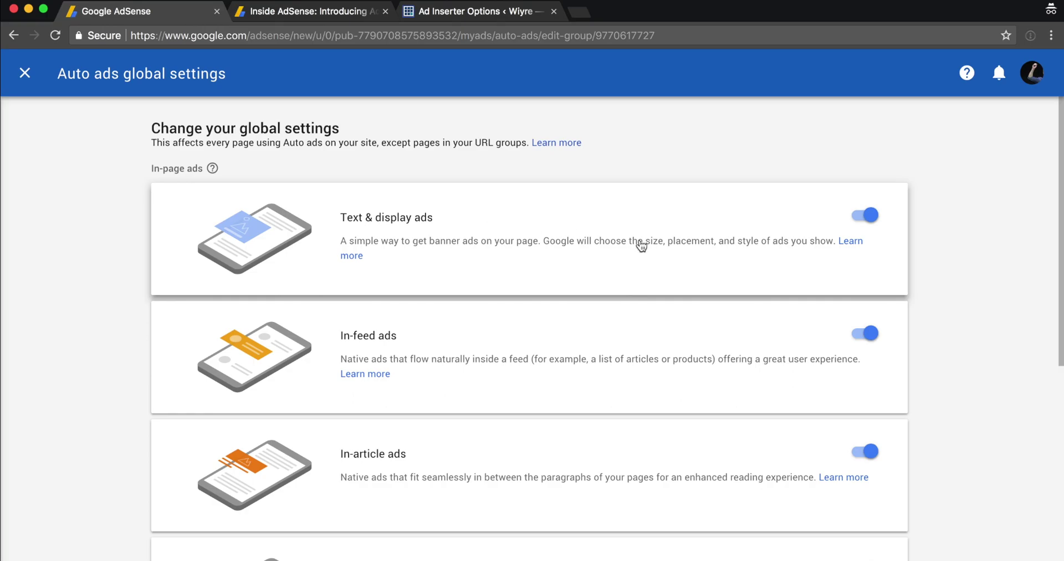
scroll(922, 210, down, 3)
scroll(921, 210, down, 10)
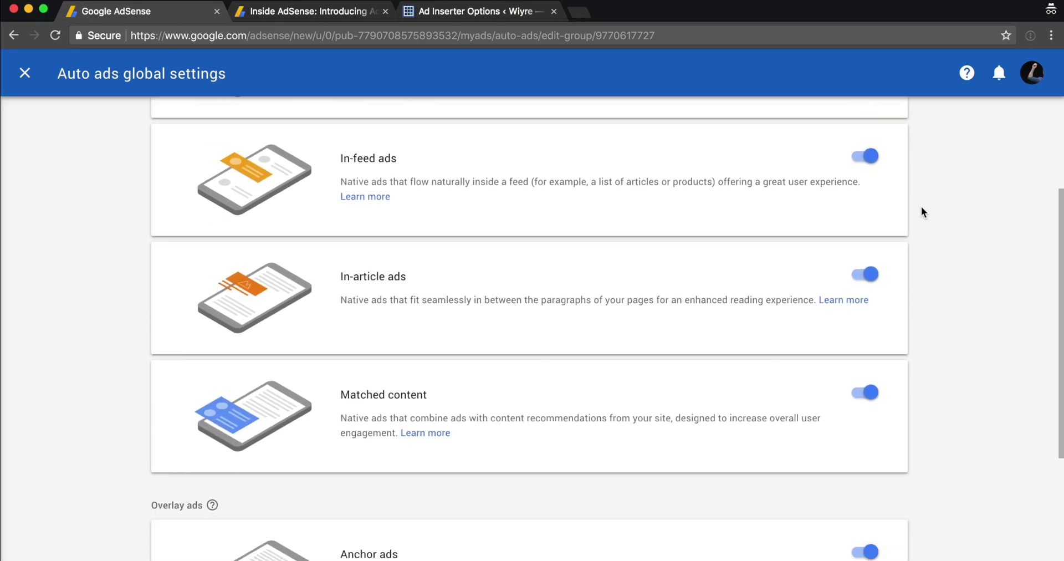
scroll(922, 210, up, 12)
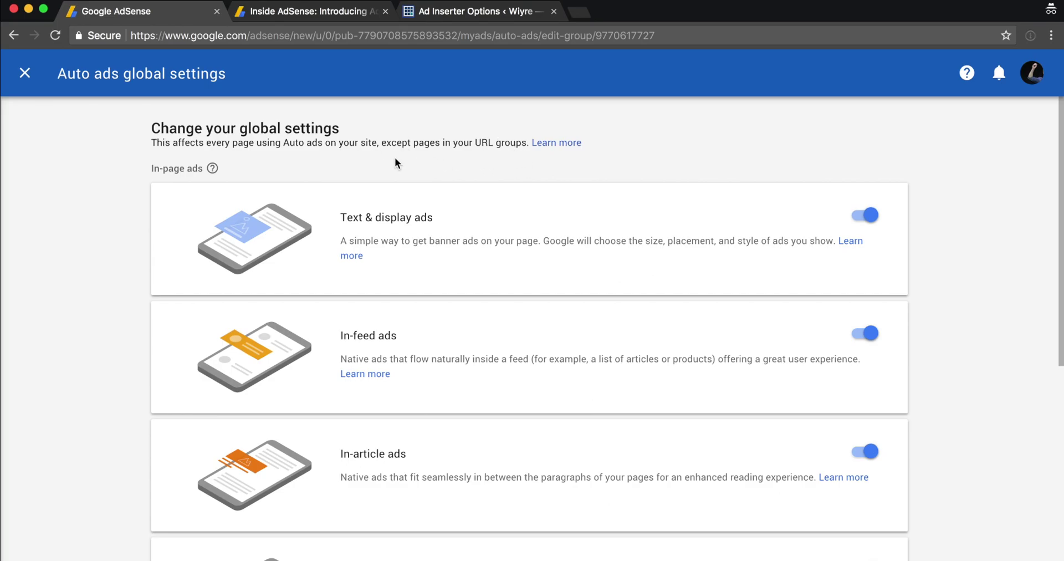
scroll(943, 202, down, 3)
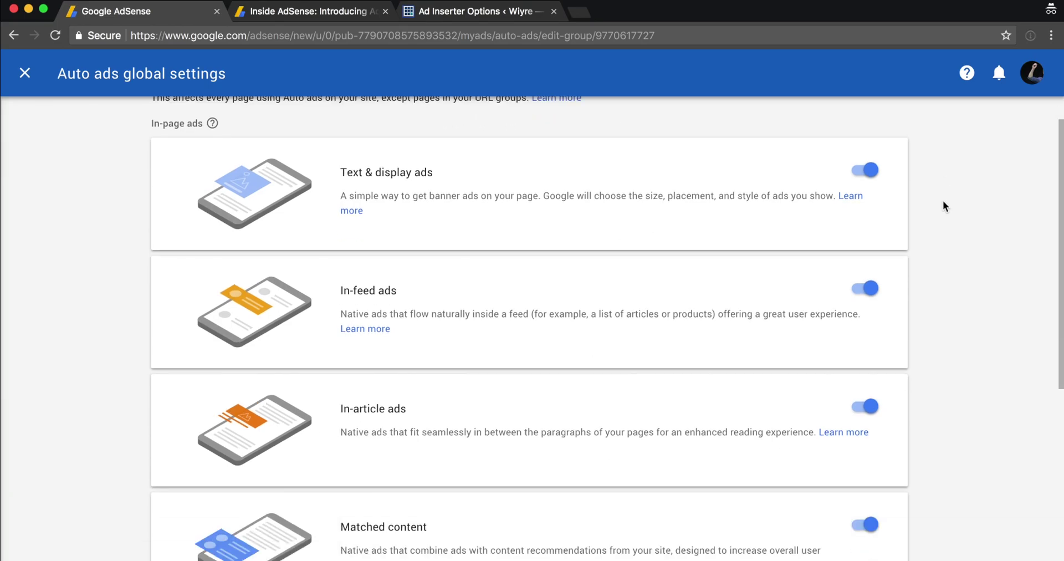
scroll(172, 301, down, 6)
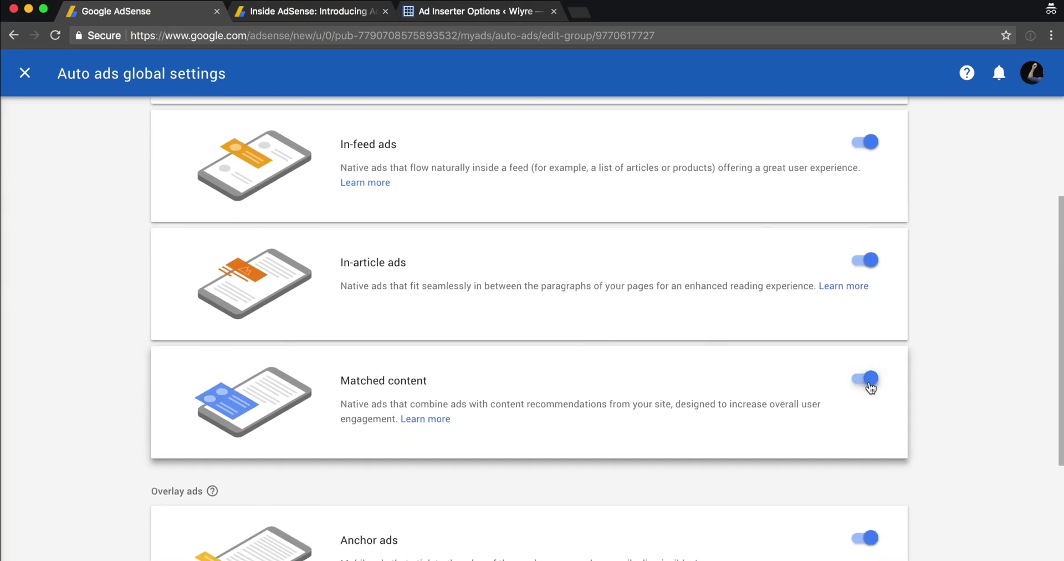
scroll(815, 425, down, 12)
scroll(815, 425, down, 1)
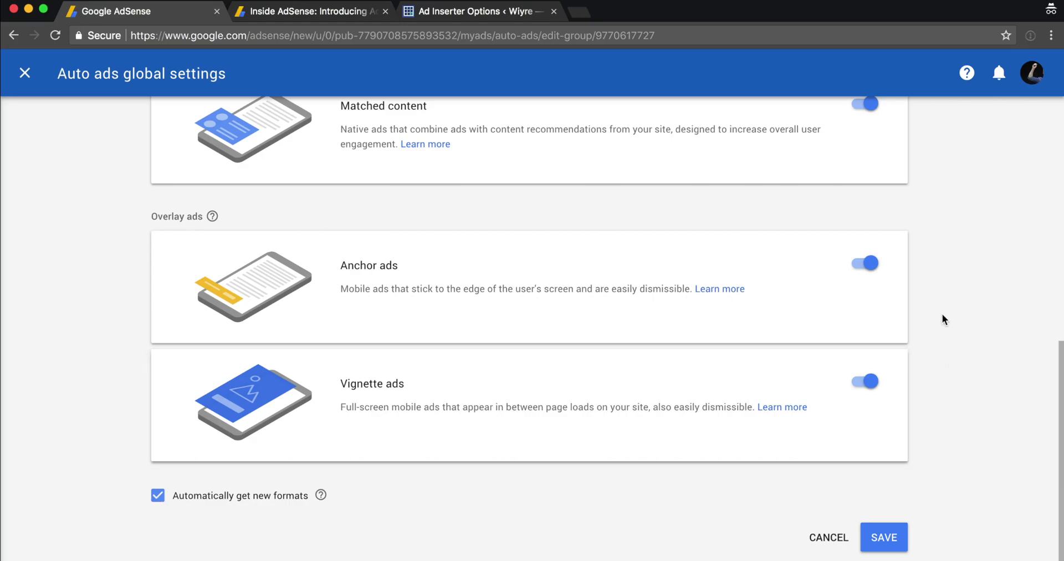
scroll(940, 297, up, 2)
scroll(938, 298, down, 2)
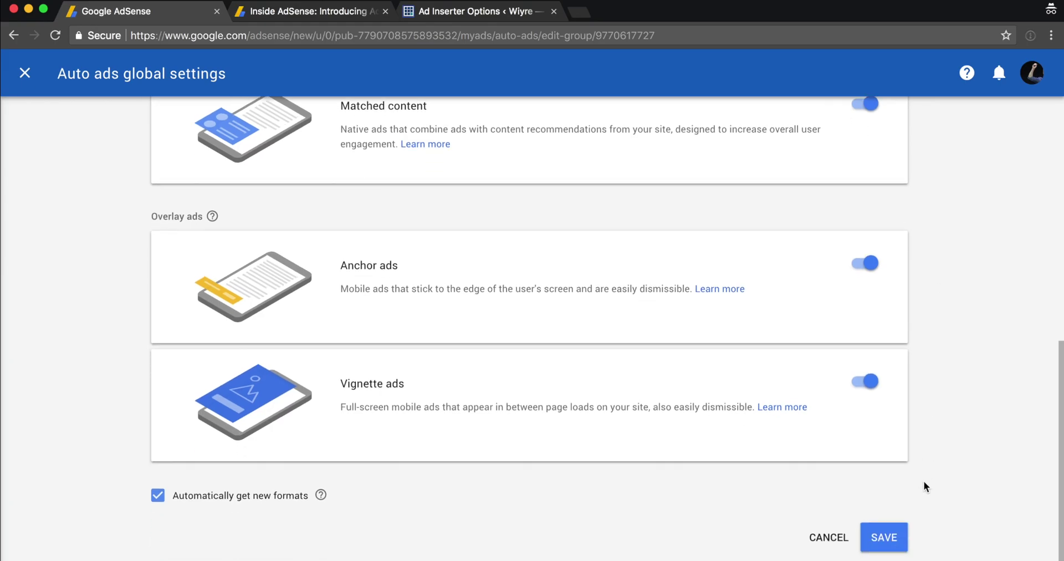
click(887, 536)
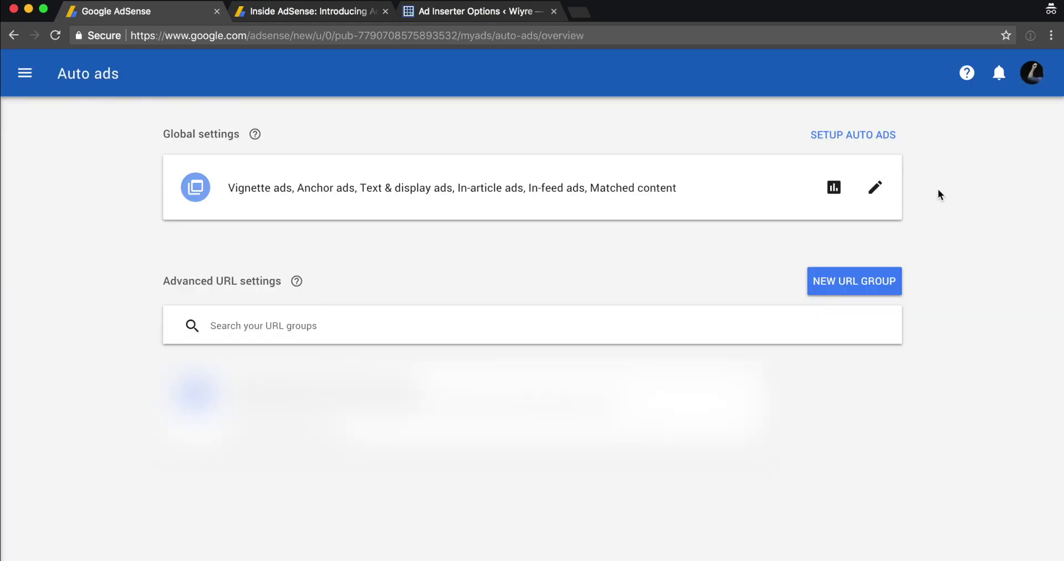
- Copy the site's Auto ads code snippet from the Setup Auto ads dialog
click(832, 142)
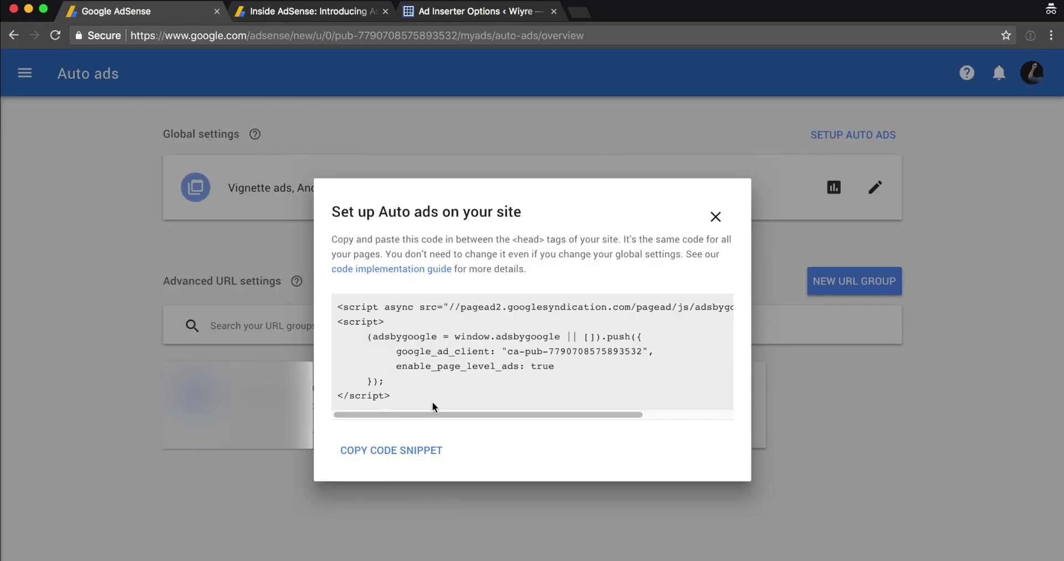
click(406, 457)
- Replace Ad Inserter's HTML page header code with the AdSense Auto ads script and verify it matches
click(438, 16)
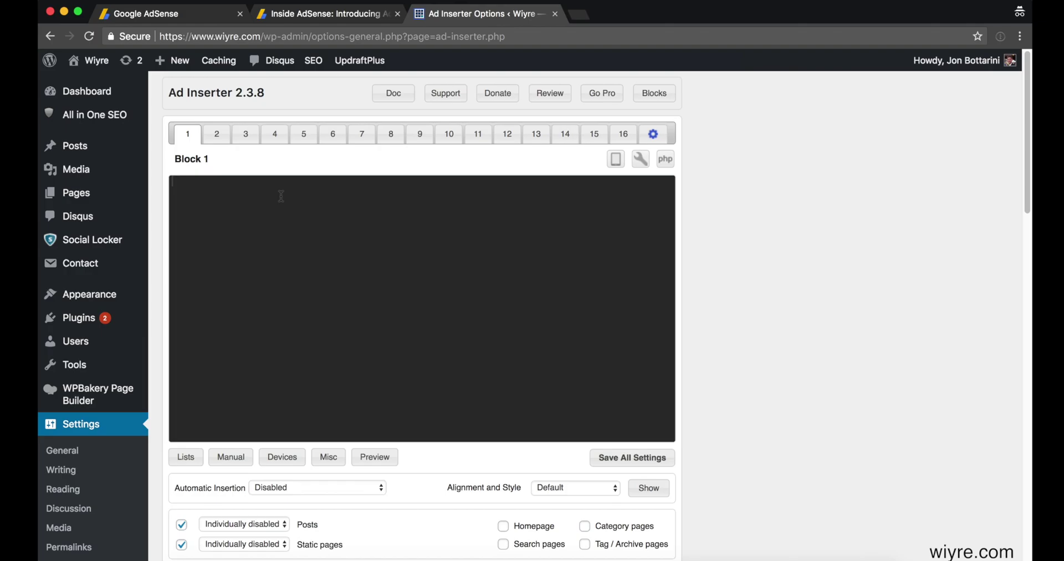
click(657, 137)
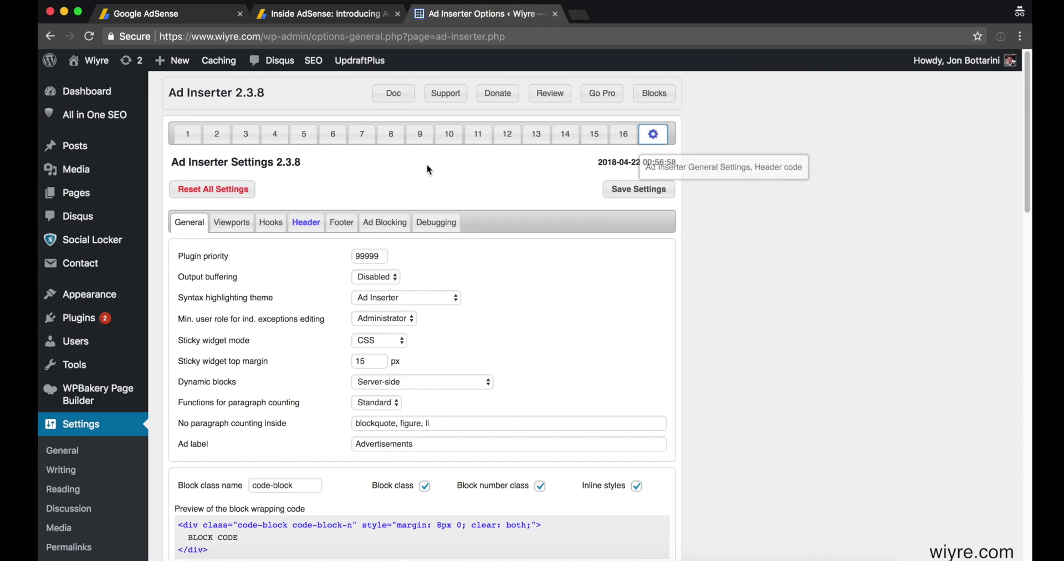
click(302, 229)
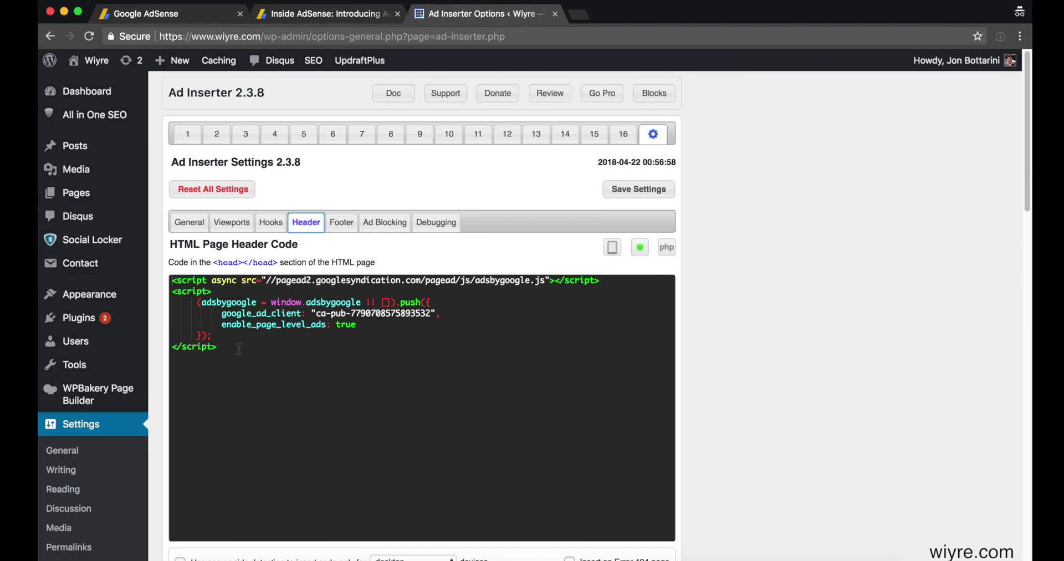
drag(238, 349, 157, 262)
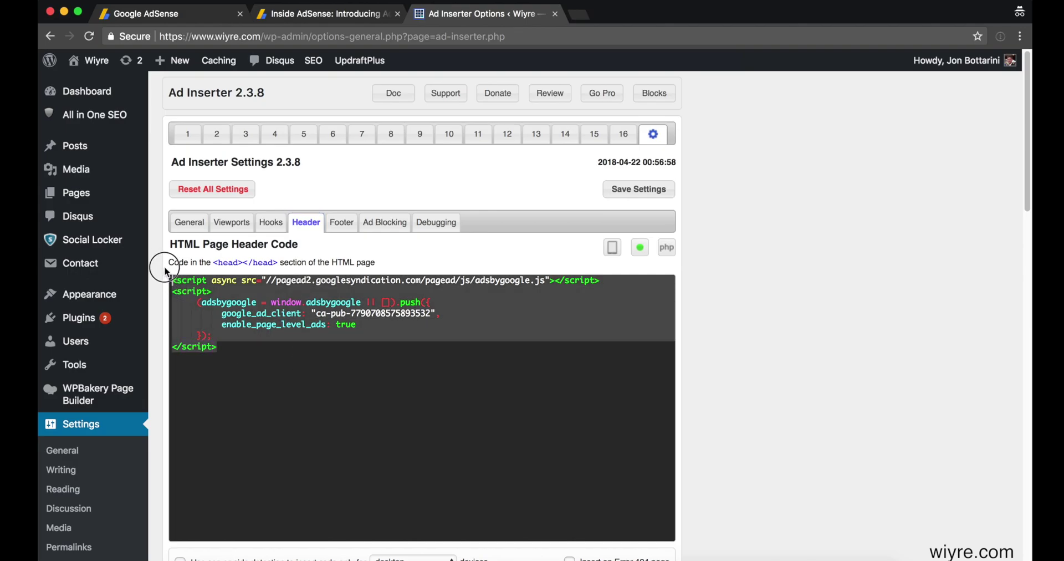
key(super+v)
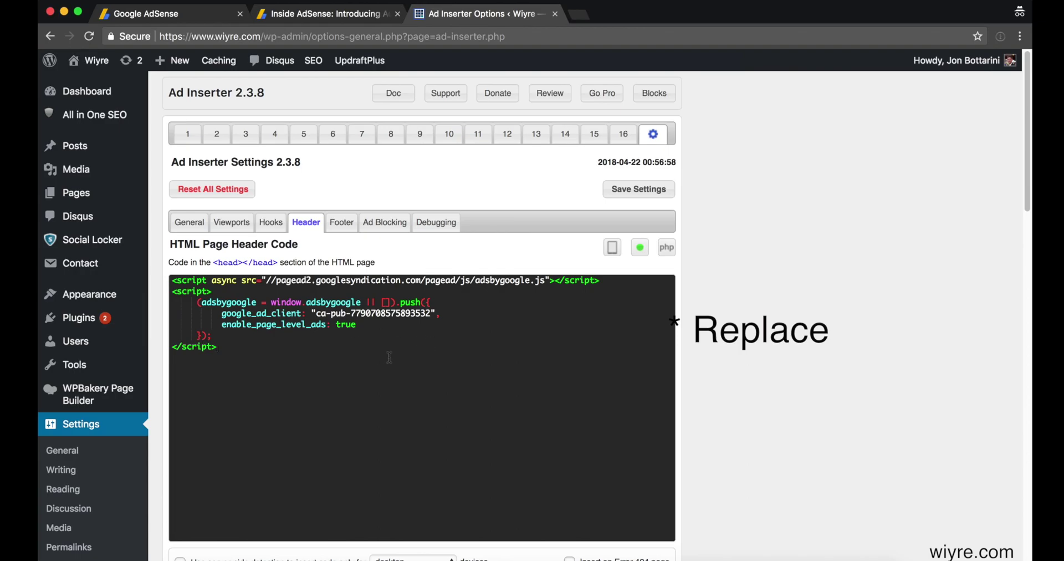
click(177, 14)
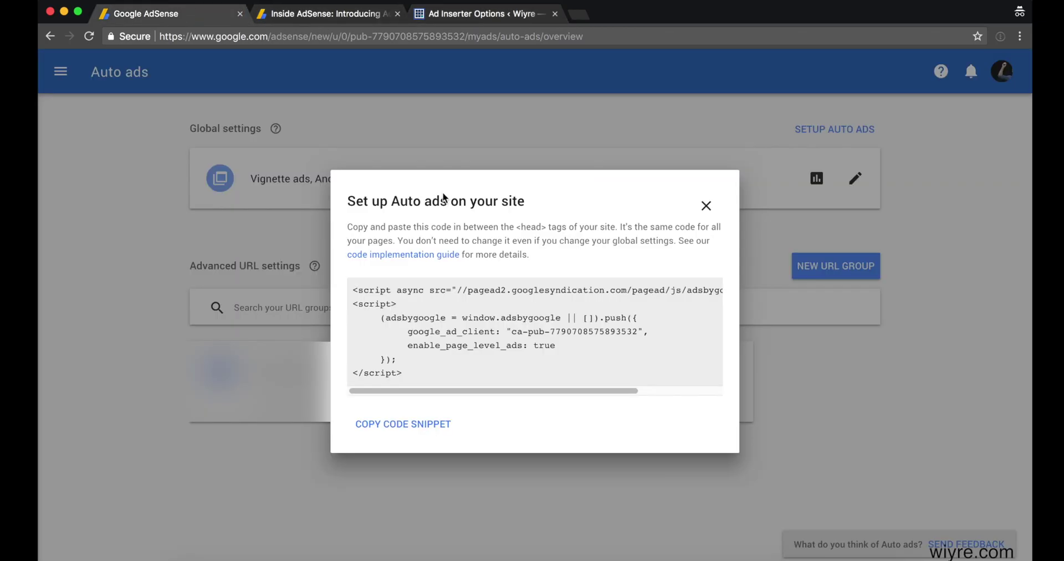
click(448, 17)
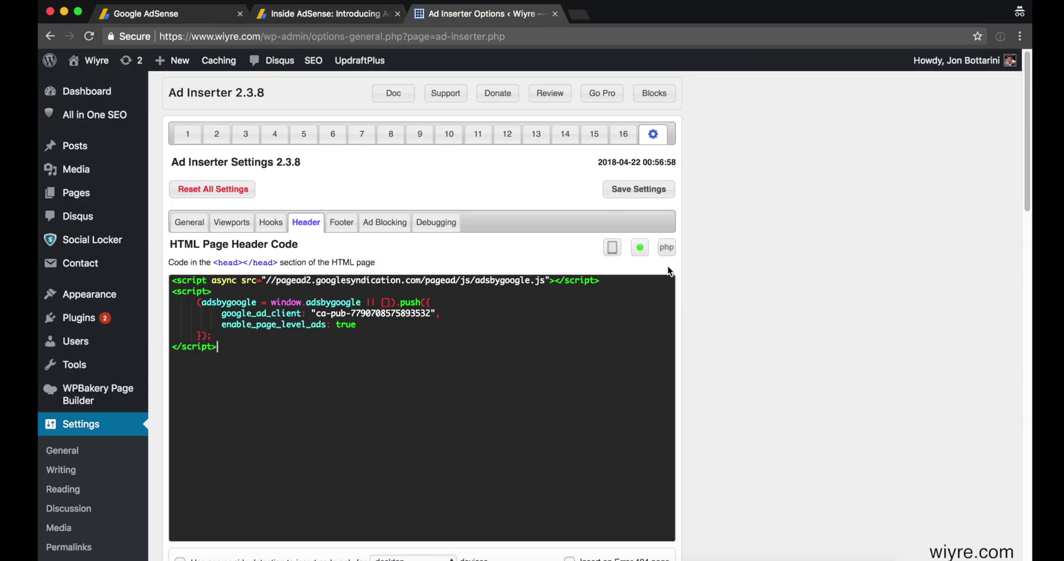
- Enable header code insertion, save the Ad Inserter settings, and open a new incognito tab
click(639, 247)
click(609, 189)
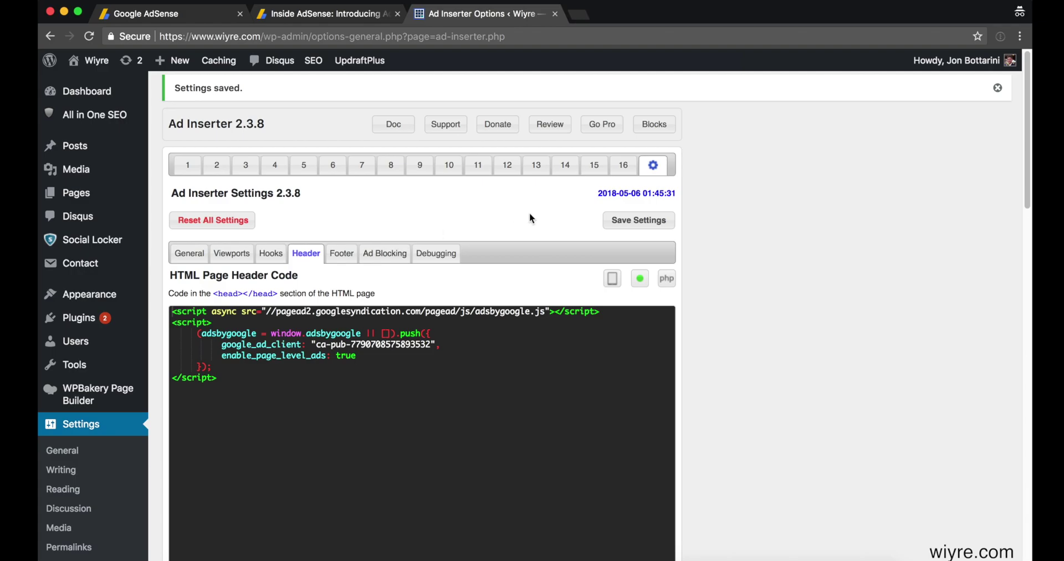
click(582, 17)
- Load wiyre.com and open the 'How To Setup A WordPress Instance On DigitalOcean' article
text(wiyre)
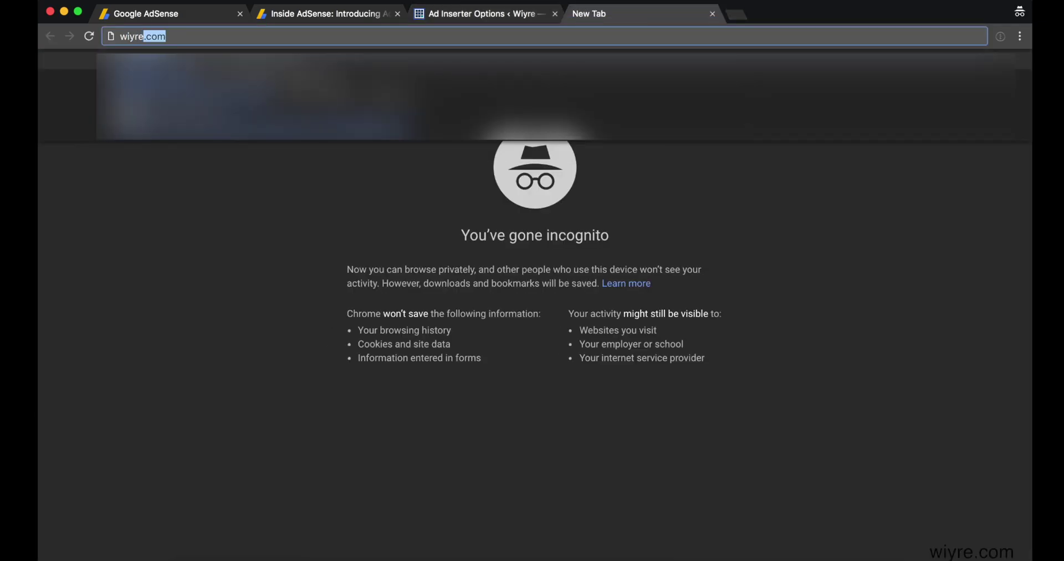
key(Return)
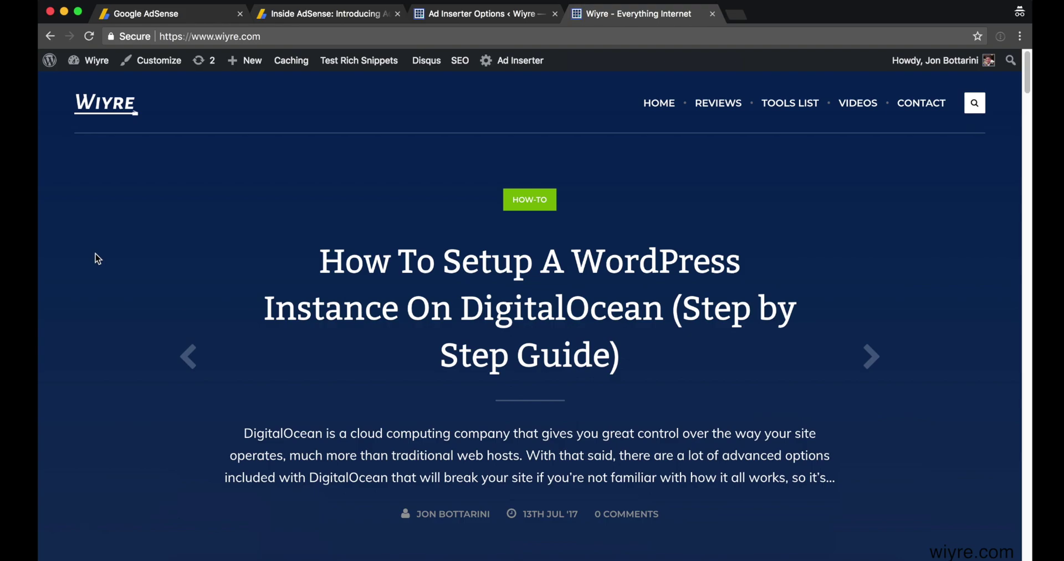
click(380, 270)
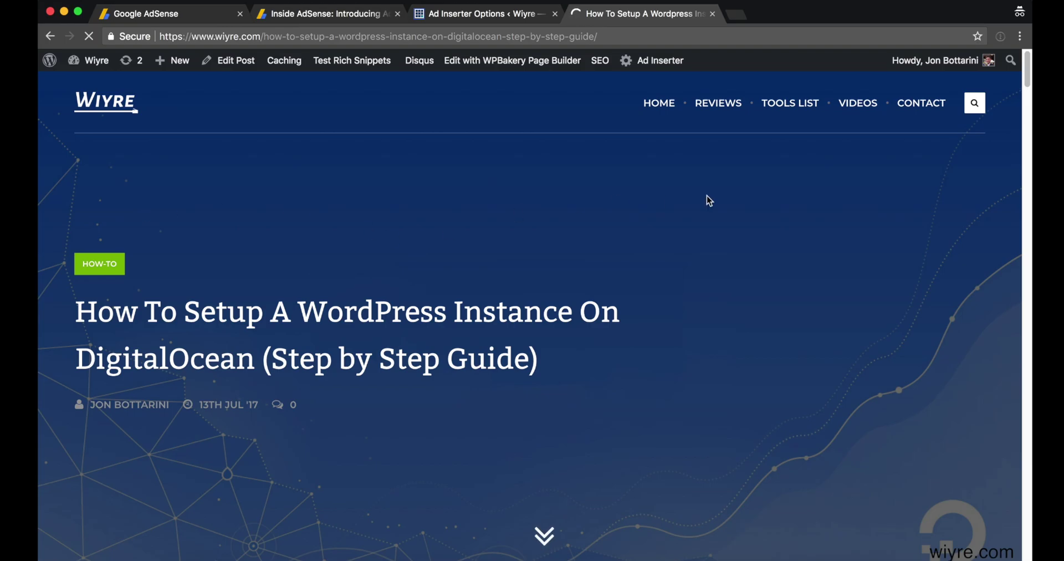
- Scroll the article to confirm ads like the HPE banner appear, then return to AdSense
scroll(709, 201, down, 10)
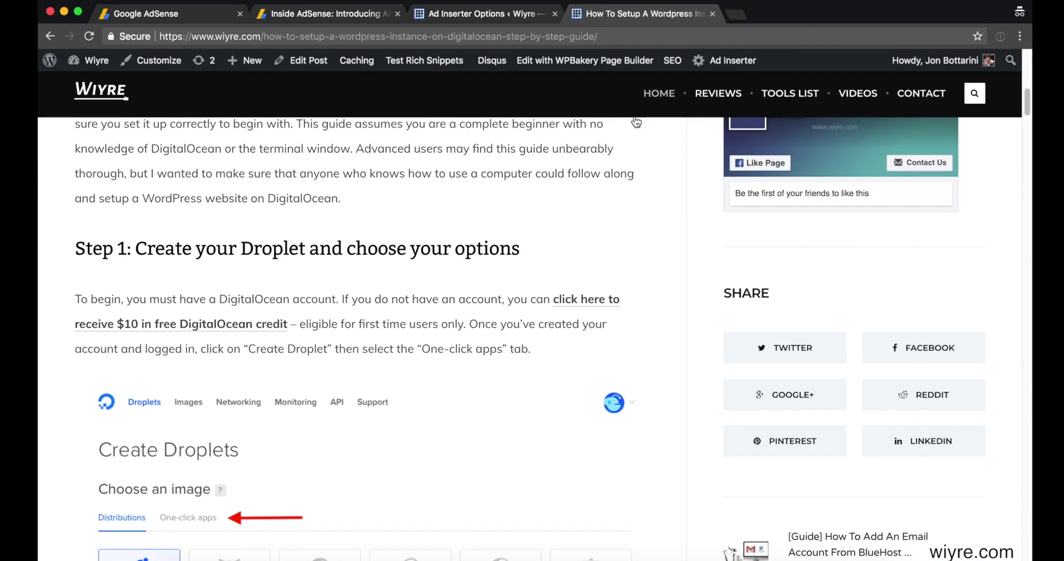
scroll(620, 242, down, 15)
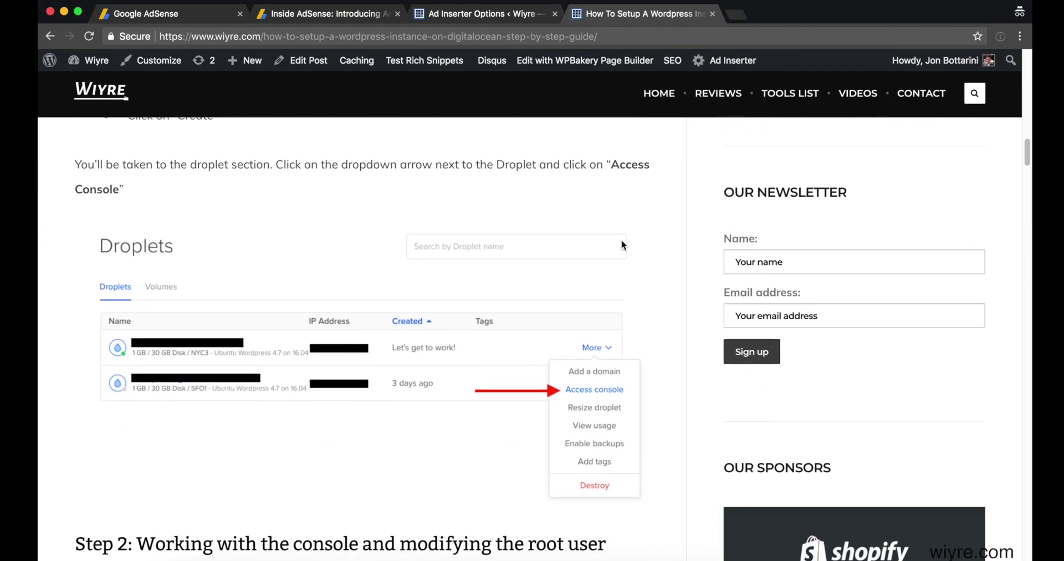
scroll(621, 244, down, 20)
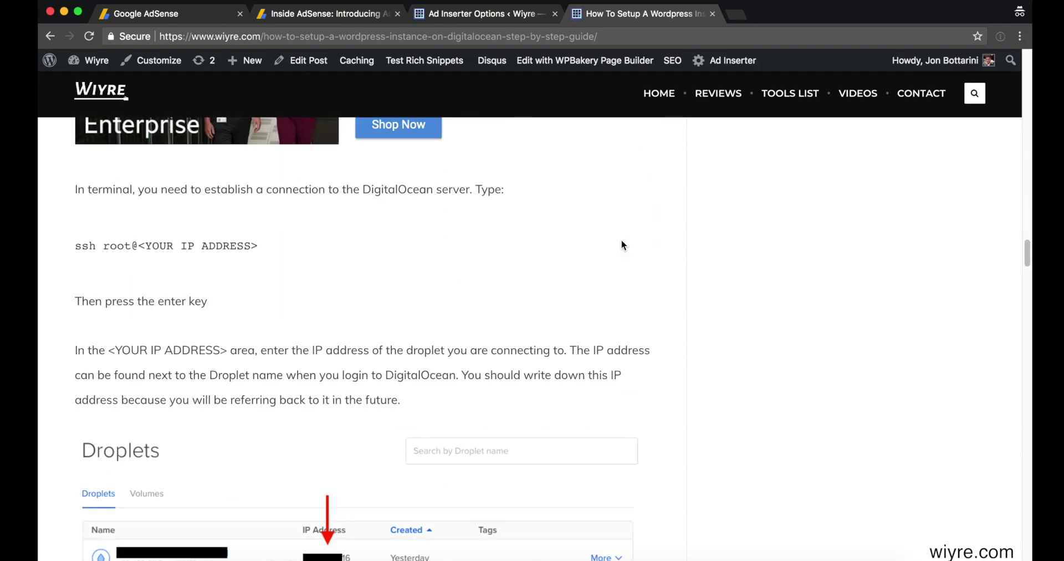
scroll(622, 245, up, 6)
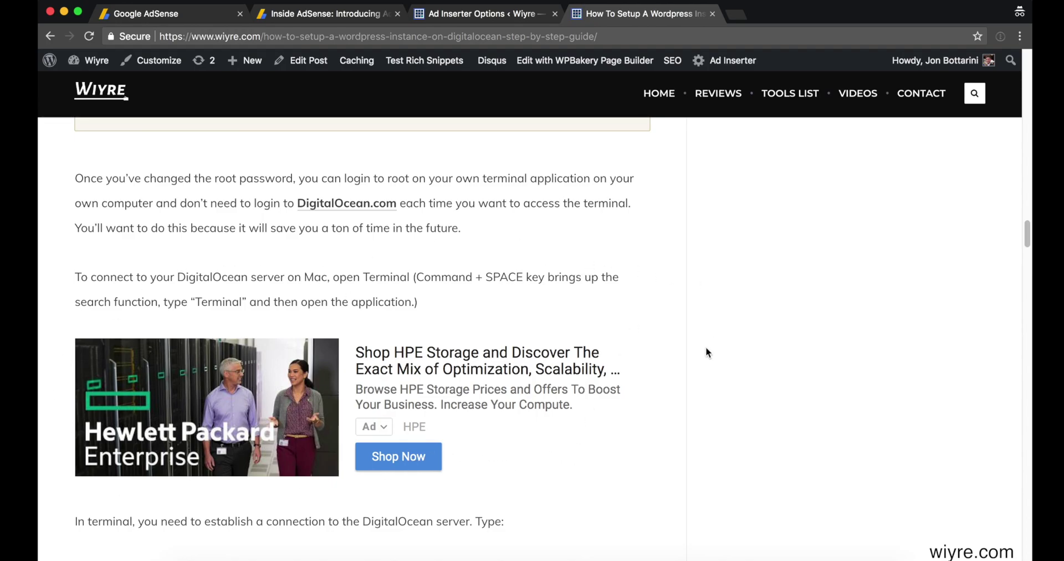
scroll(706, 349, down, 20)
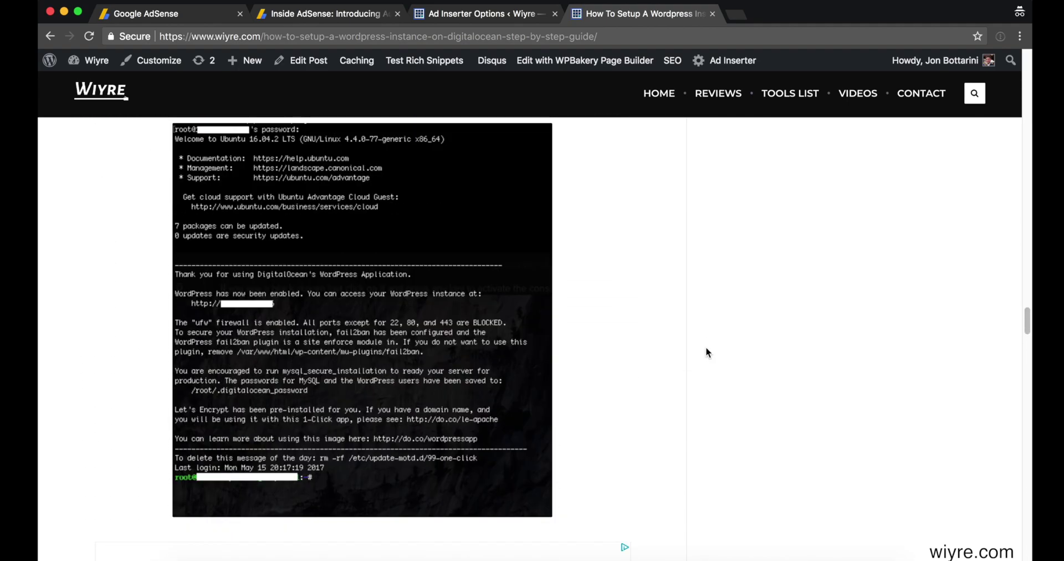
scroll(706, 347, up, 8)
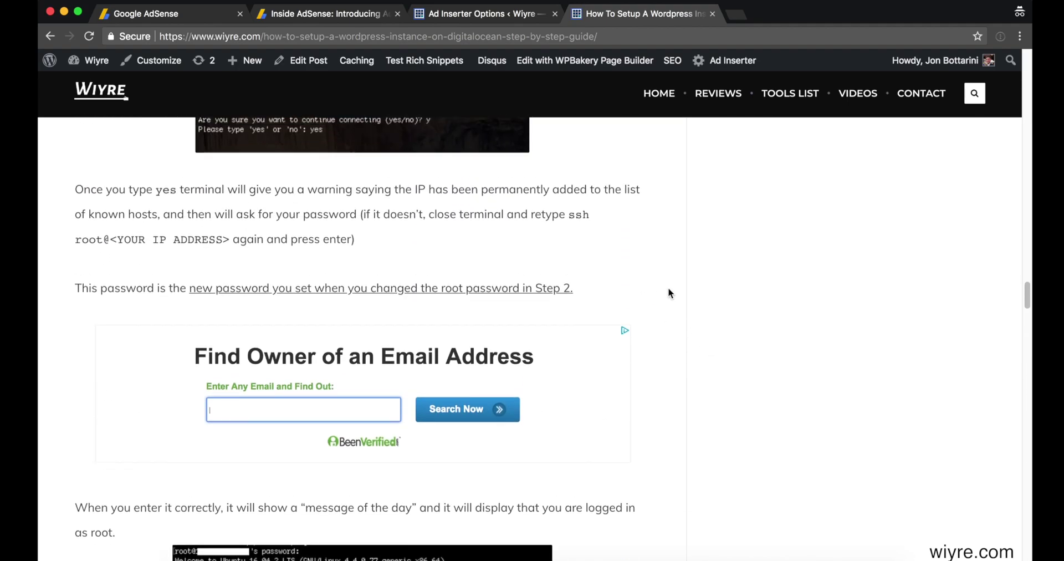
scroll(660, 222, up, 2)
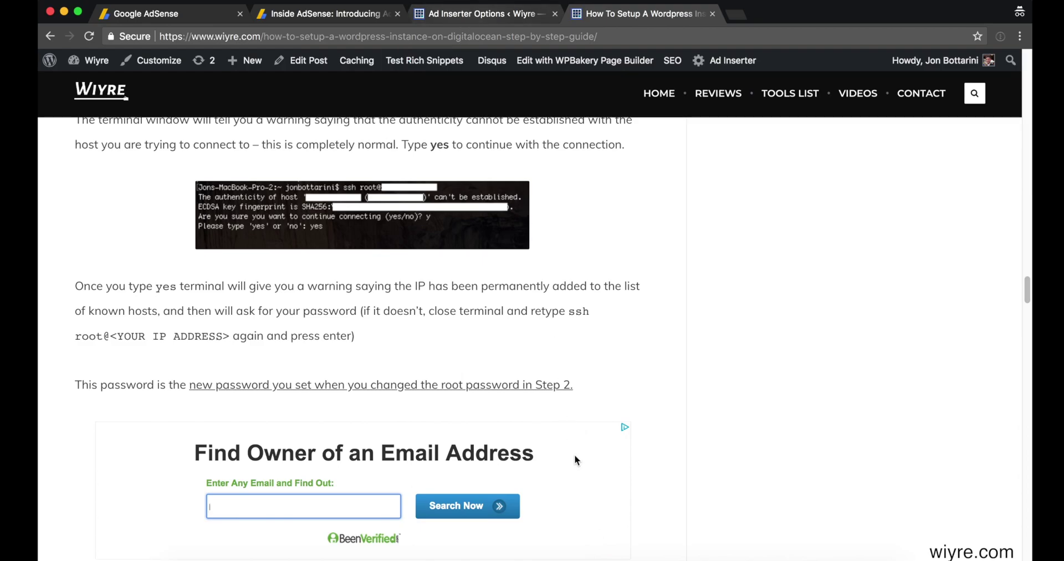
scroll(576, 460, down, 2)
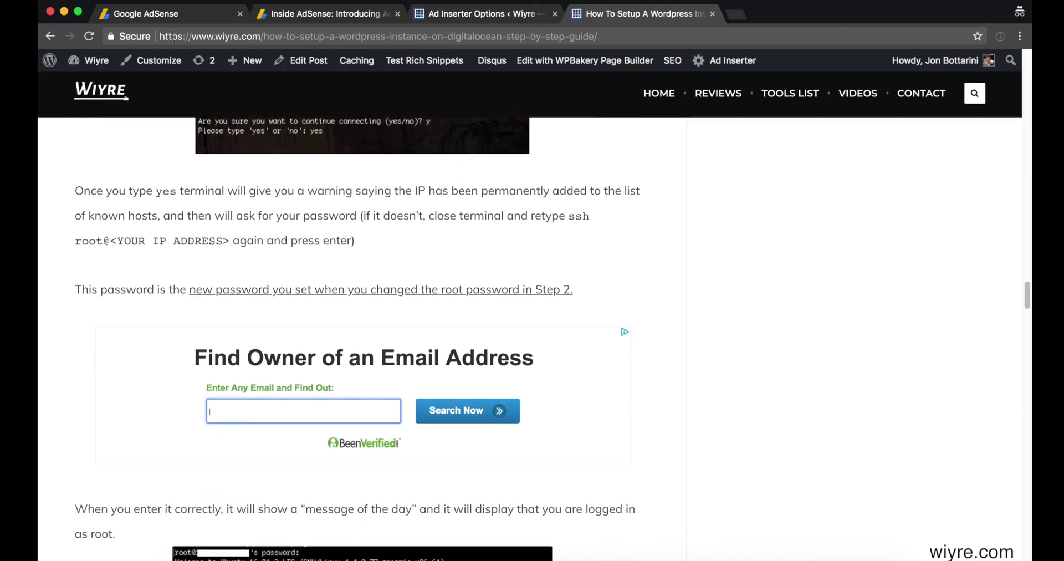
click(202, 17)
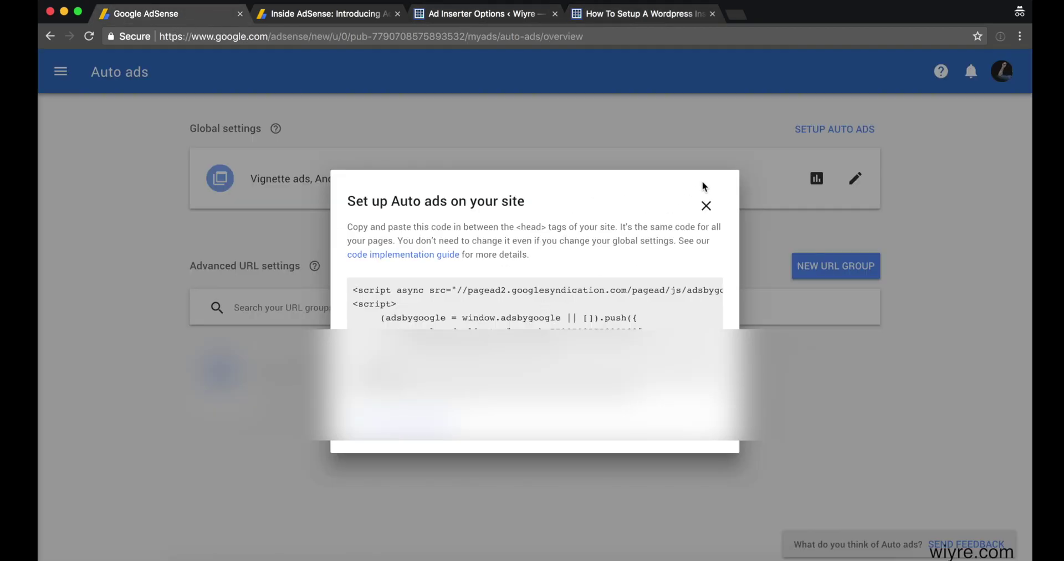
- Open AdSense's Auto ads global settings and confirm every in-page and overlay ad format is on
click(706, 207)
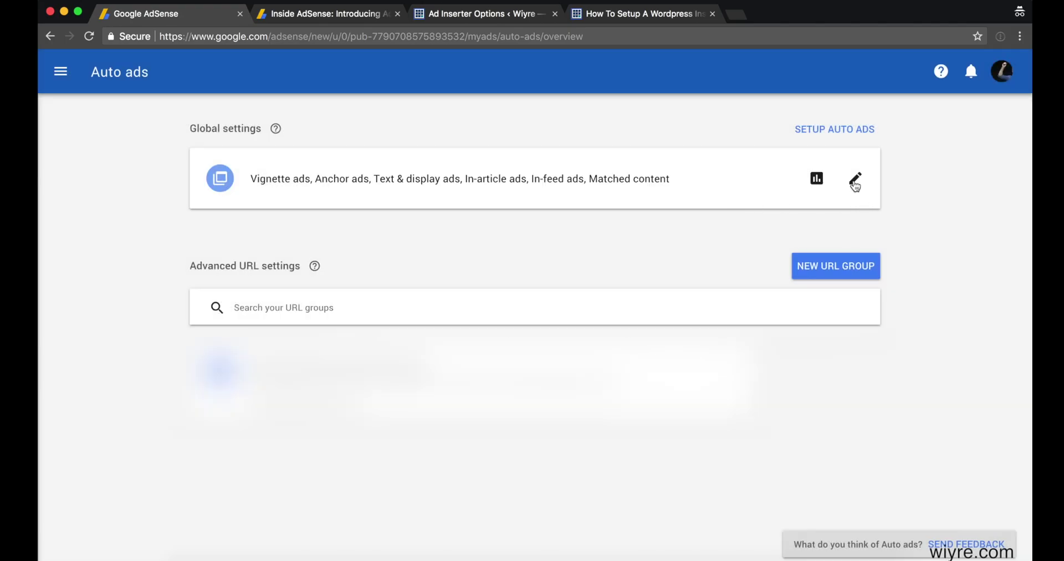
click(855, 180)
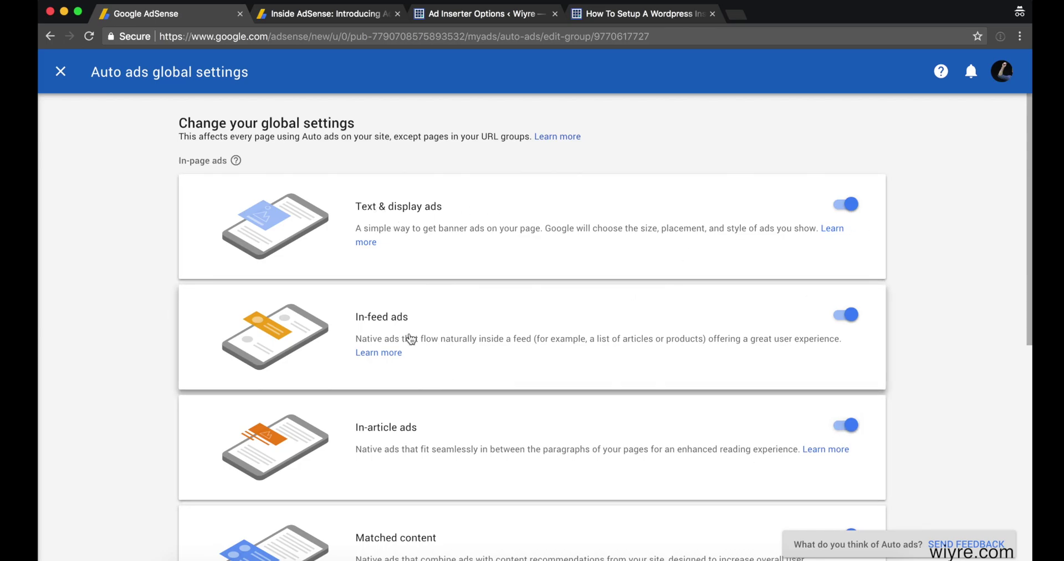
scroll(399, 368, down, 3)
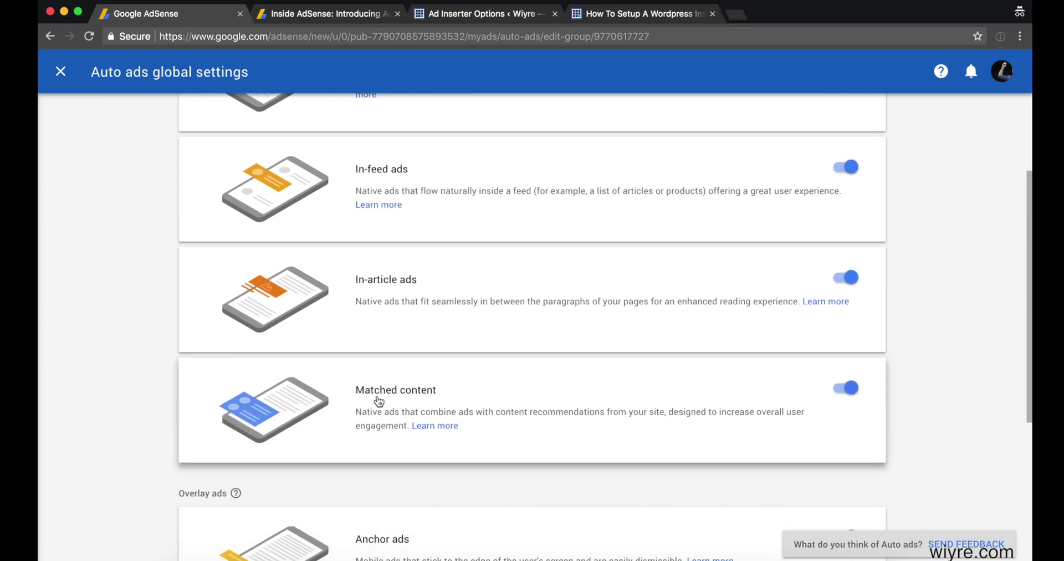
scroll(379, 400, down, 4)
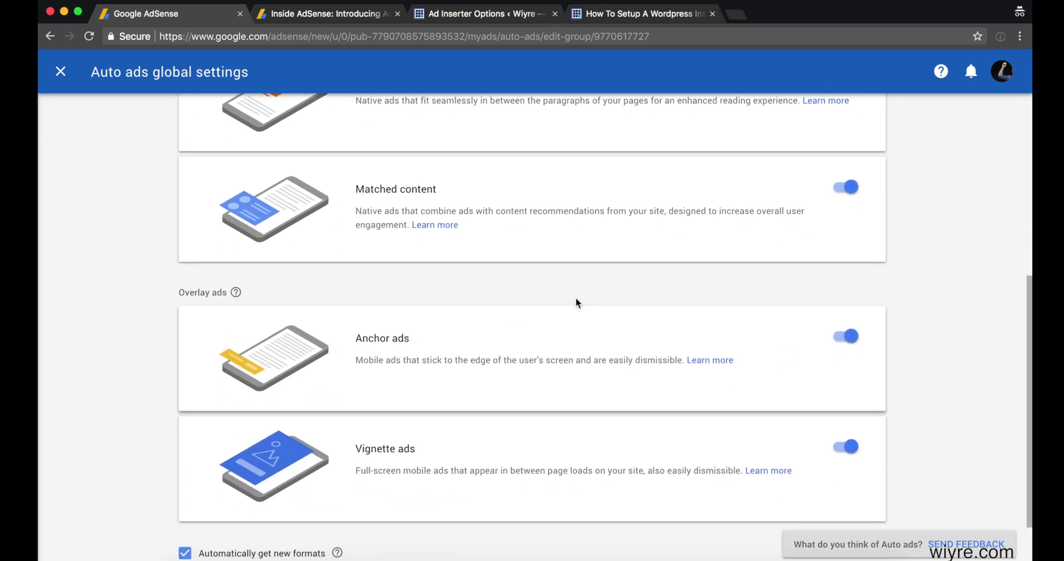
scroll(576, 302, down, 2)
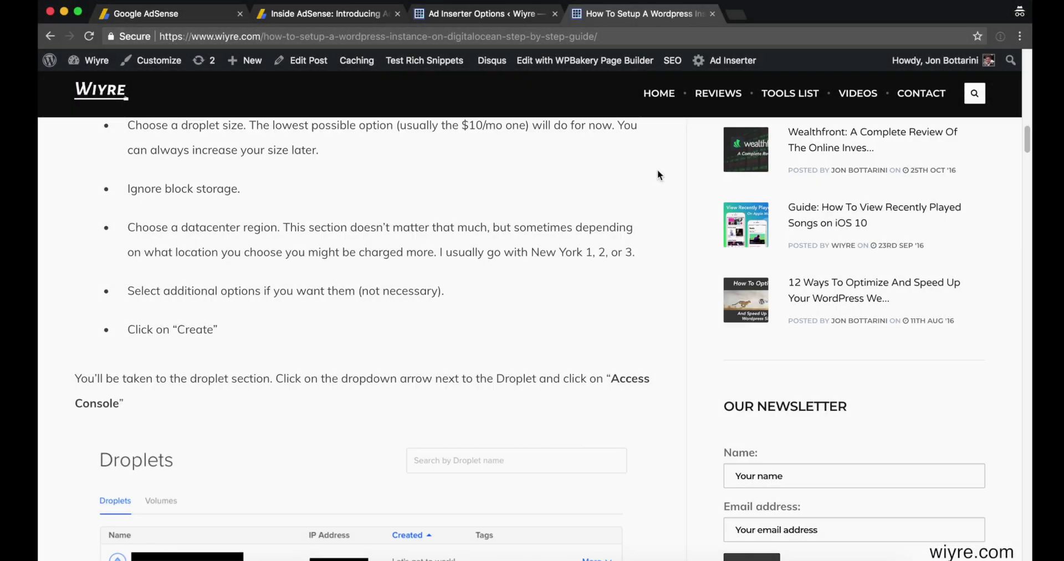
scroll(659, 172, up, 10)
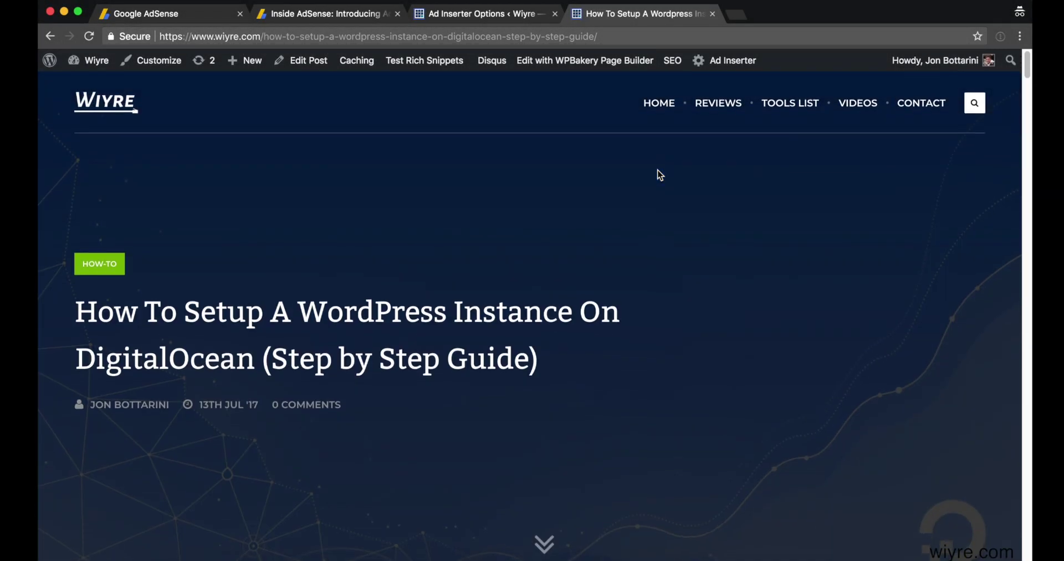